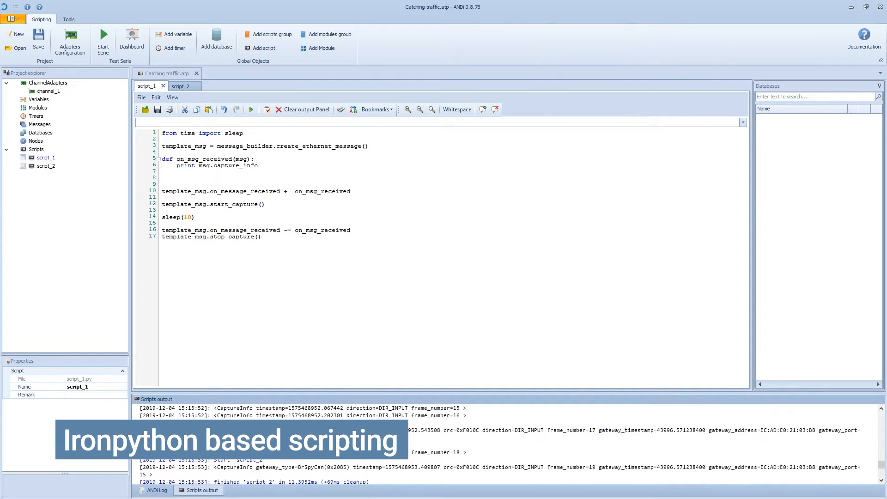
Step: Clear the Scripts output pane so the captured-frame log is emptied
{"action": "left_click", "coordinate": [280, 112]}
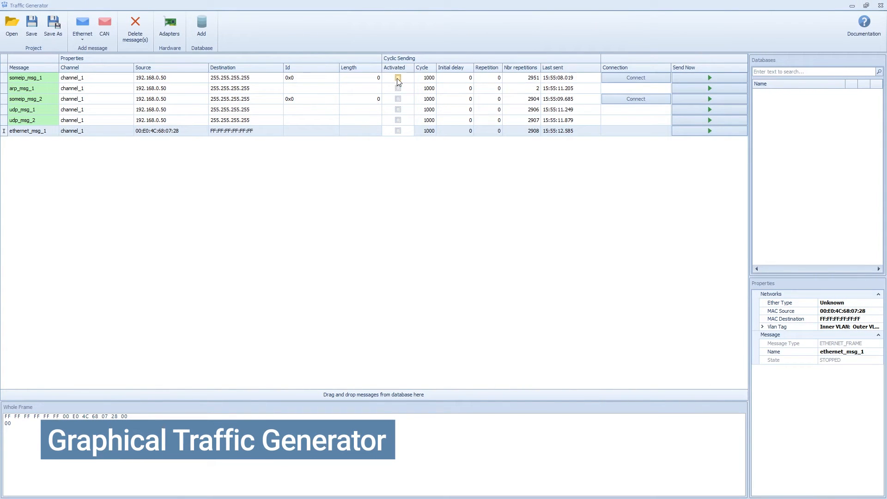
Step: Activate cyclic sending for someip_msg_1, arp_msg_1, udp_msg_1 and ethernet_msg_1
{"action": "left_click", "coordinate": [398, 77]}
{"action": "left_click", "coordinate": [398, 88]}
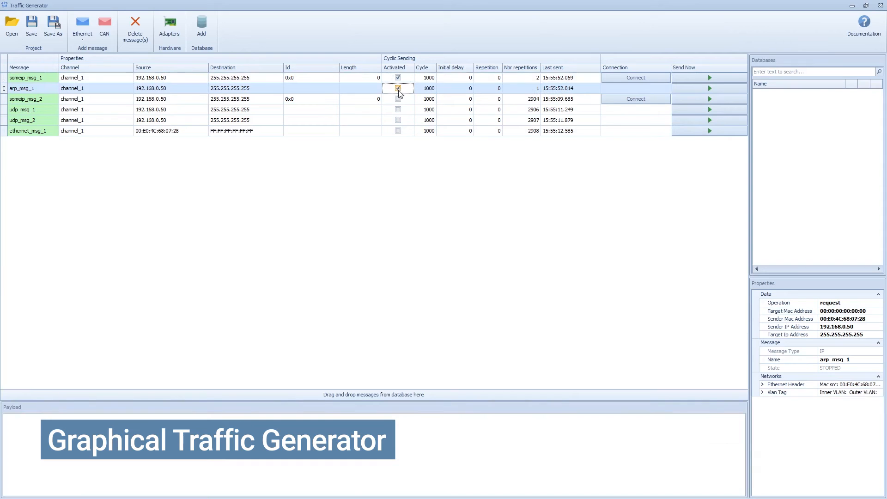
{"action": "left_click", "coordinate": [398, 109]}
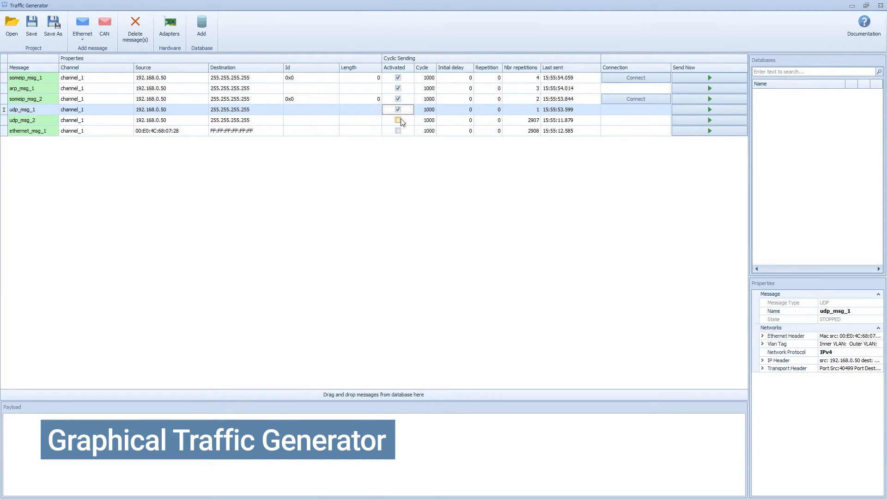
{"action": "left_click", "coordinate": [398, 119]}
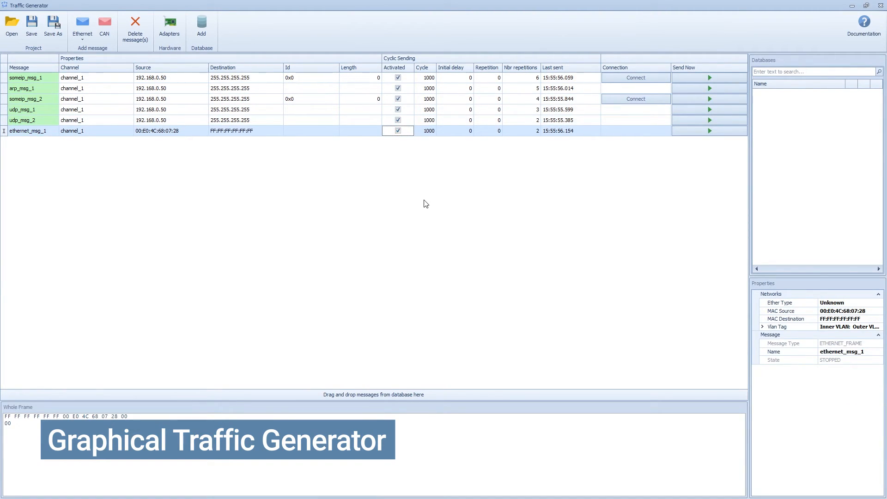